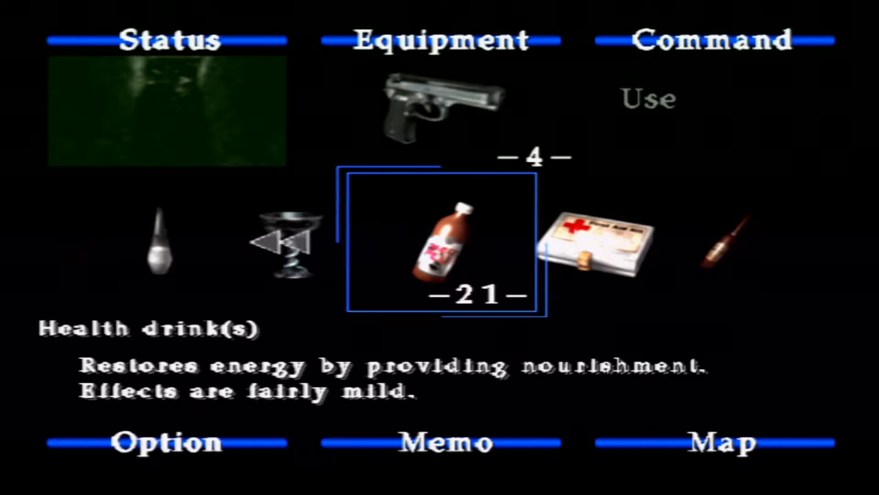
key("Up")
key("Return")
key("Escape")
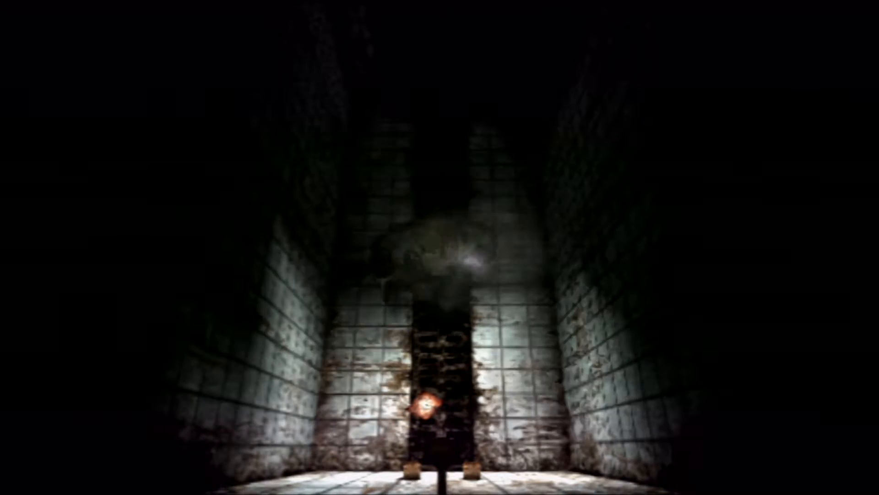
key("Up")
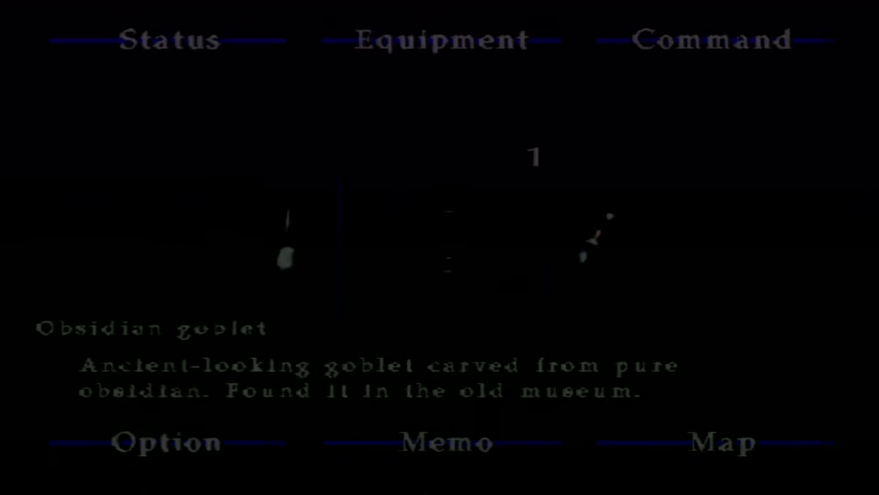
key("Up")
key("Escape")
key("Down")
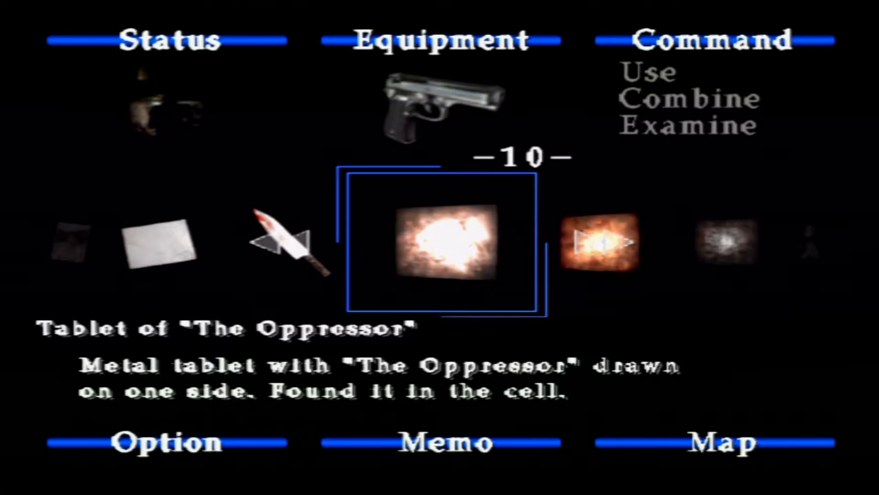
key("Return")
key("Escape")
key("Right")
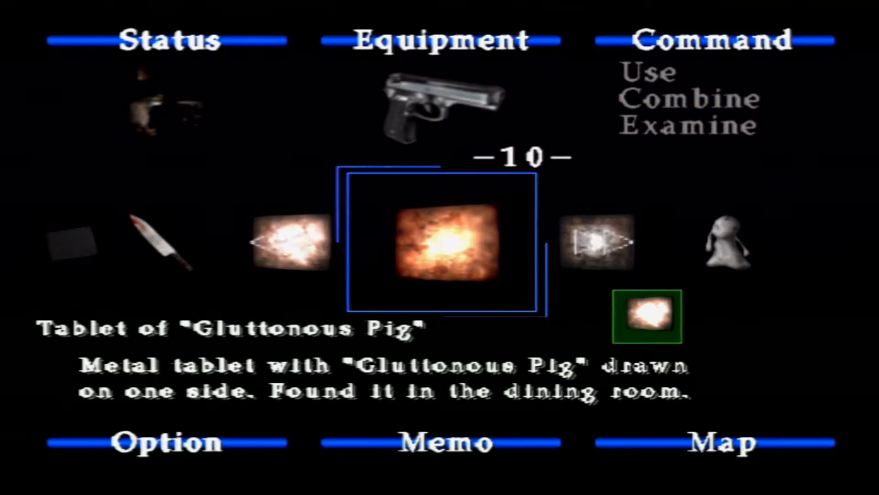
key("Escape")
key("Right")
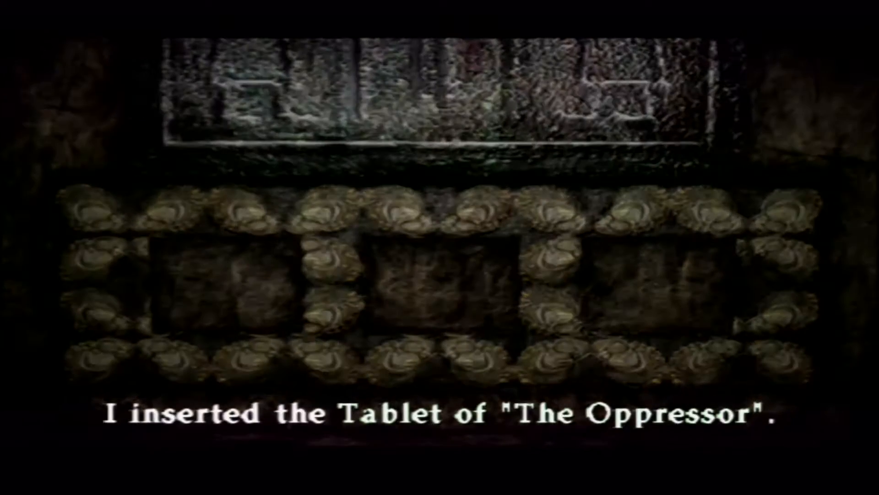
key("Return")
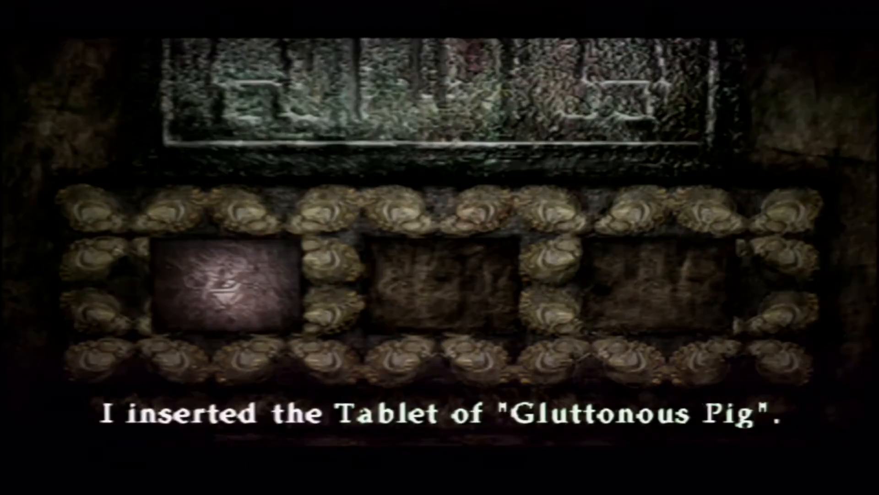
key("Return")
key("Return")
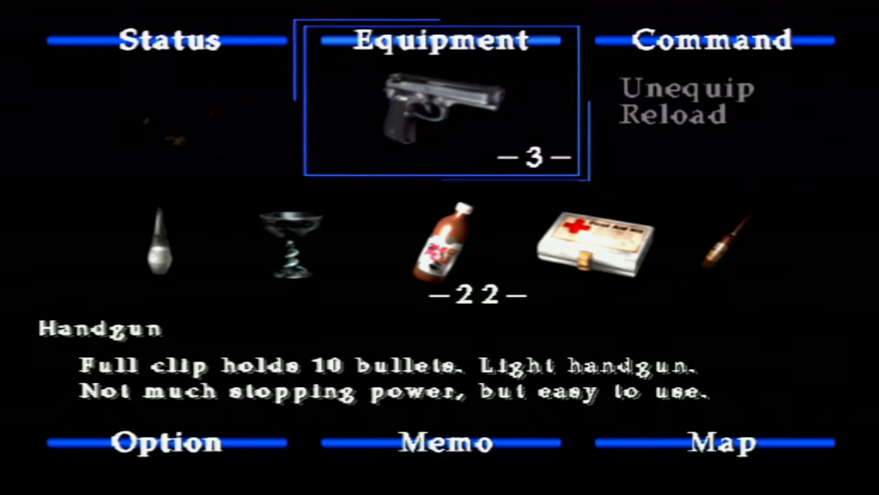
key("Return")
key("Down")
key("Return")
key("Left")
key("Left")
key("Left")
key("Left")
key("Left")
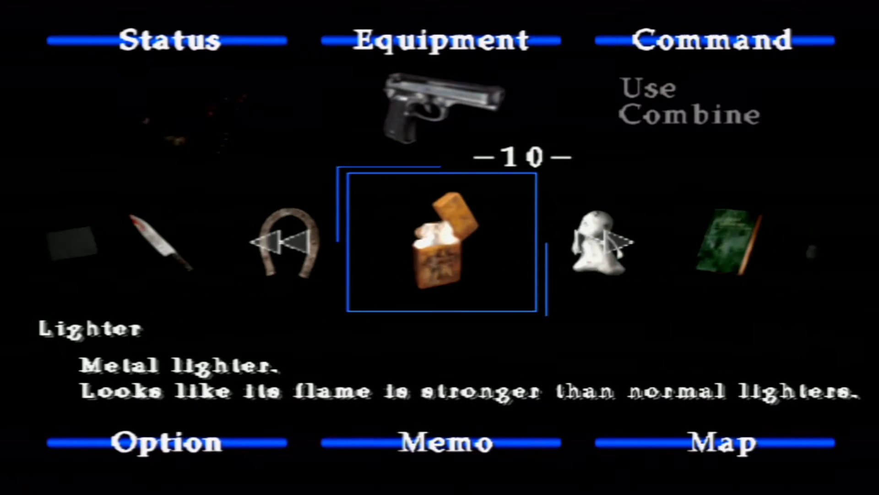
key("Right")
key("Escape")
key("Left")
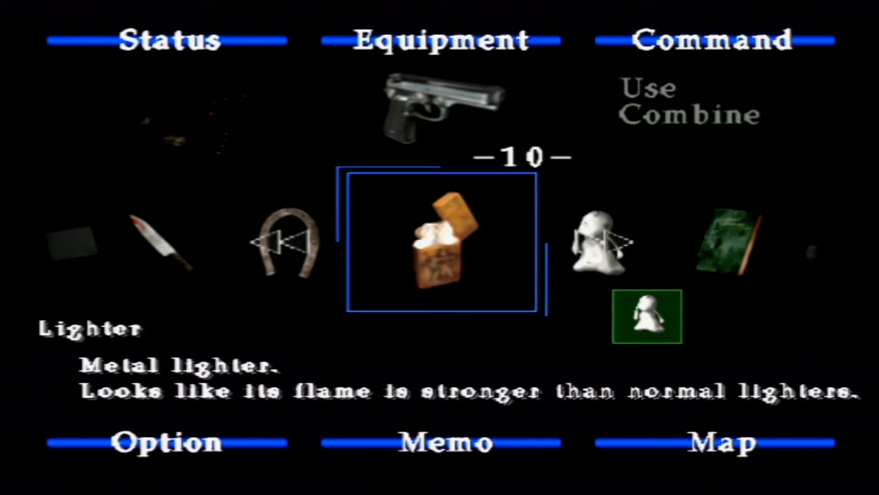
key("Return")
key("Left")
key("Return")
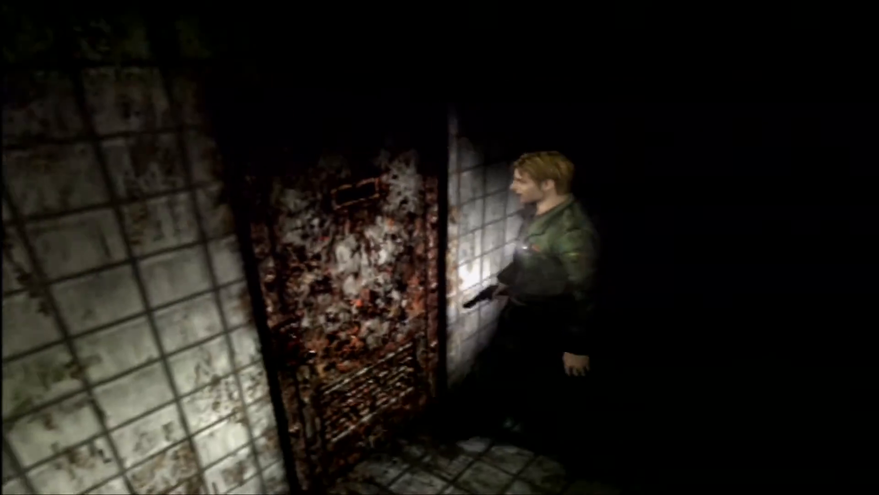
key("Return")
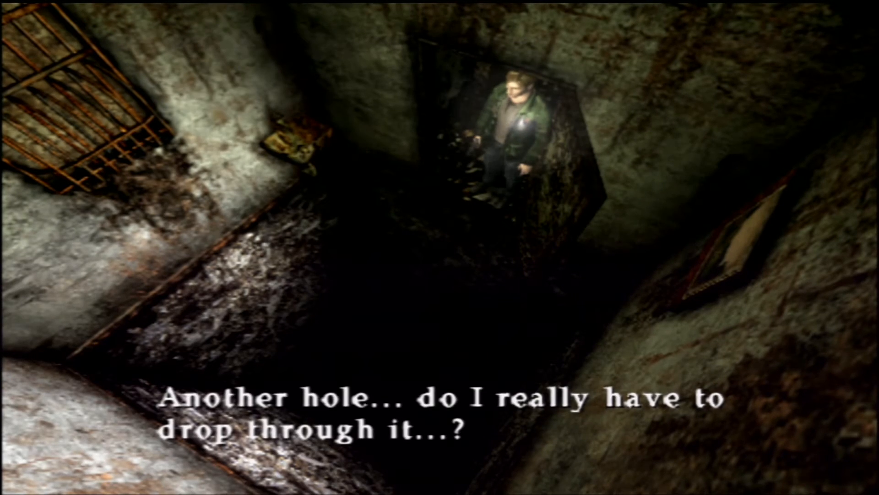
key("Return")
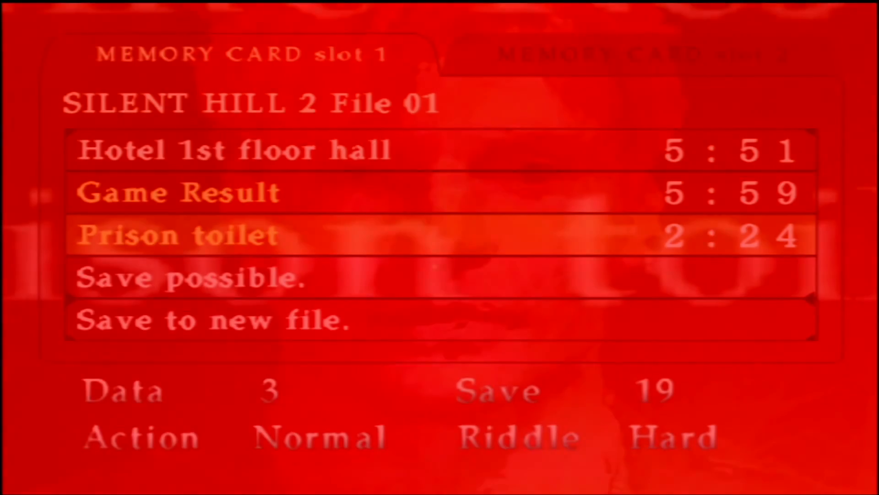
key("Left")
key("Return")
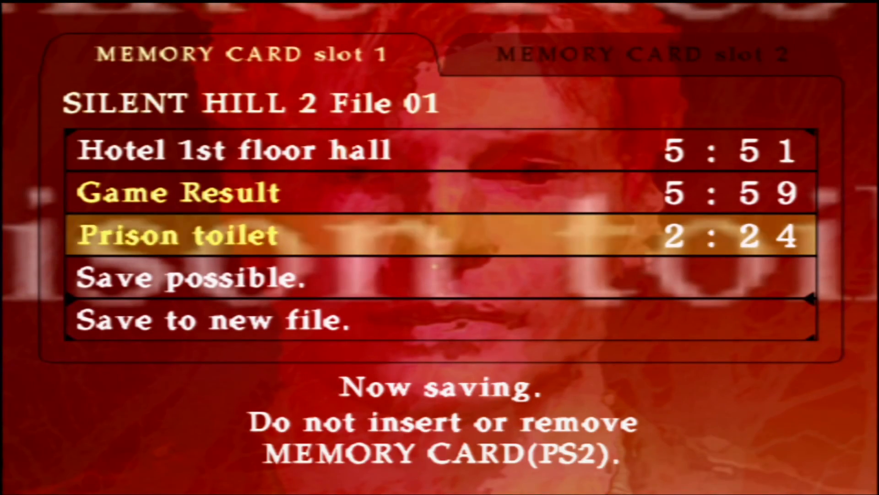